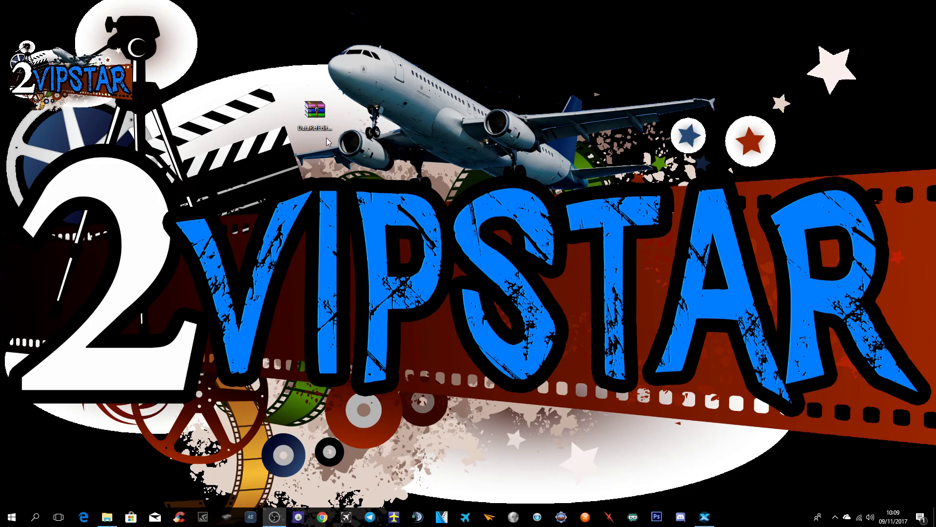
- Extract DataRefEditor.rar into a DataRefEditor folder on the desktop
{"action": "left_click", "coordinate": [321, 118]}
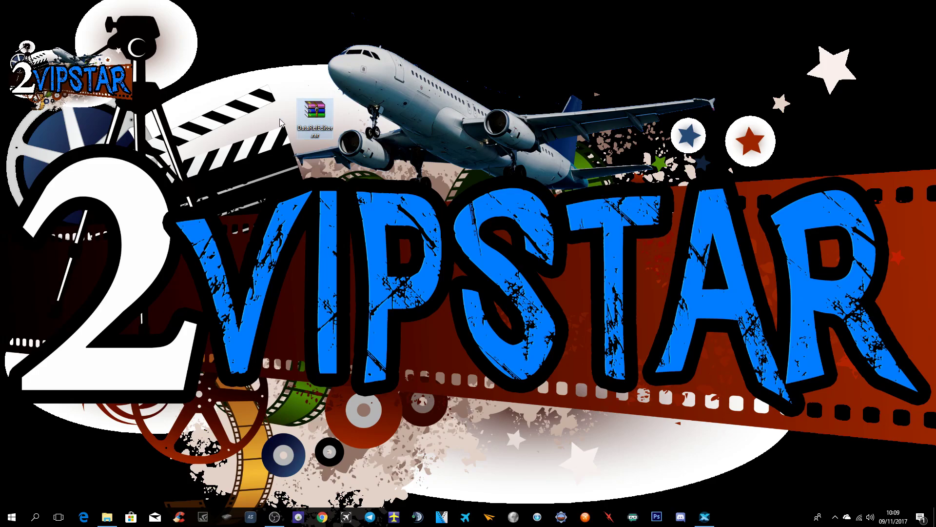
{"action": "right_click", "coordinate": [298, 116]}
{"action": "left_click", "coordinate": [345, 165]}
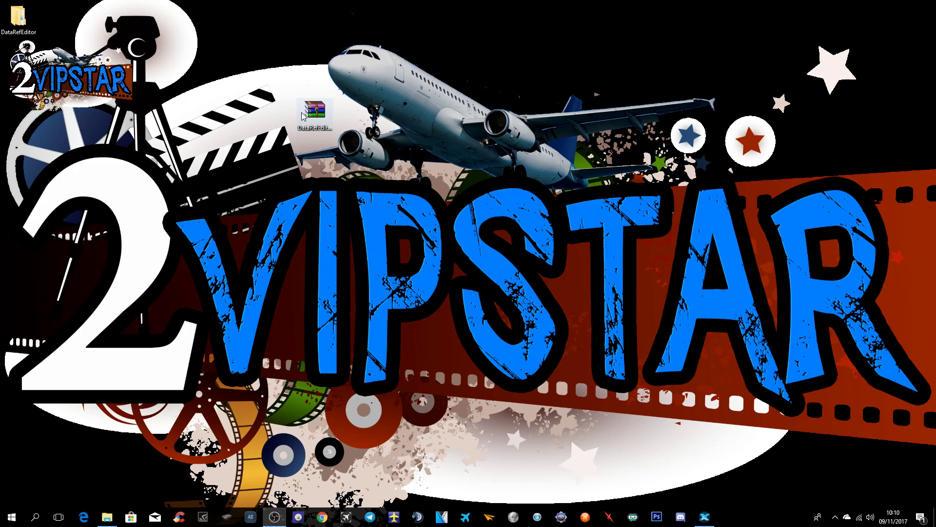
{"action": "left_click_drag", "start_coordinate": [301, 112], "coordinate": [570, 114]}
{"action": "left_click_drag", "start_coordinate": [18, 17], "coordinate": [322, 115]}
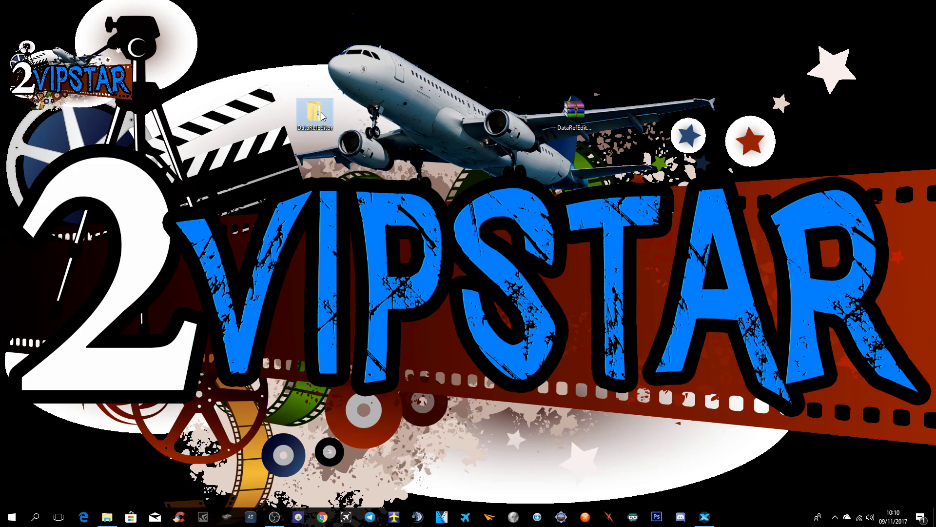
- Copy the inner DataRefEditor plugin folder from the extracted DataRefEditor folder
{"action": "double_click", "coordinate": [322, 116]}
{"action": "left_click", "coordinate": [389, 208]}
{"action": "right_click", "coordinate": [389, 209]}
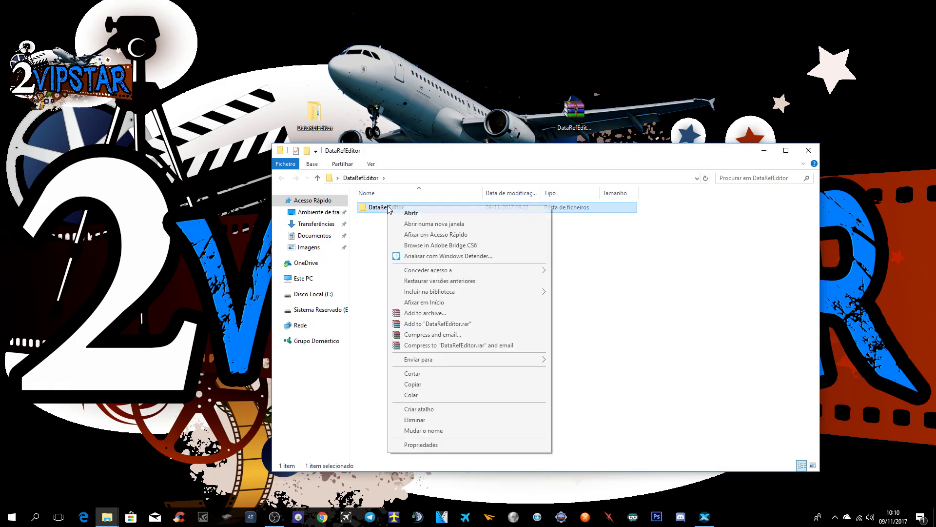
{"action": "left_click", "coordinate": [417, 384]}
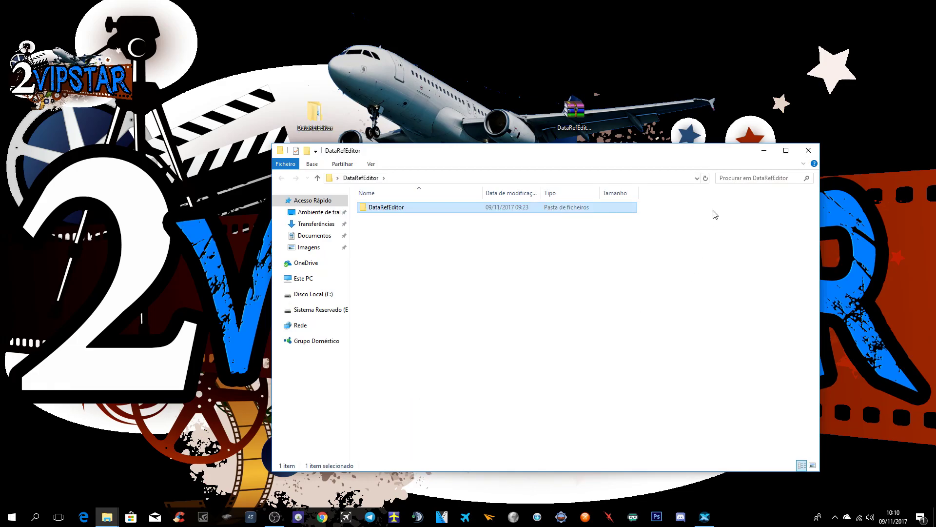
{"action": "left_click", "coordinate": [808, 150]}
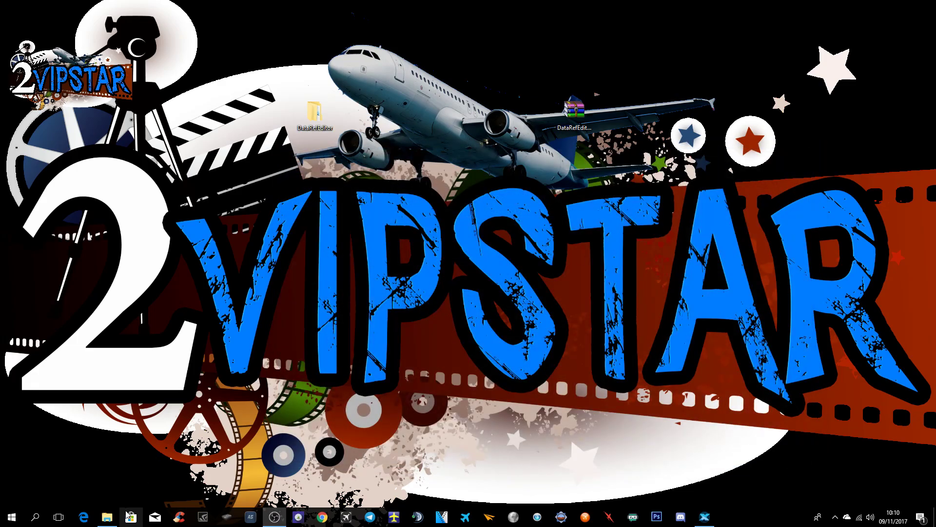
- Check that DataRefEditor is listed in X-Plane 11 > Resources > plugins, then close the window
{"action": "left_click", "coordinate": [107, 517]}
{"action": "left_click_drag", "start_coordinate": [480, 145], "coordinate": [407, 79]}
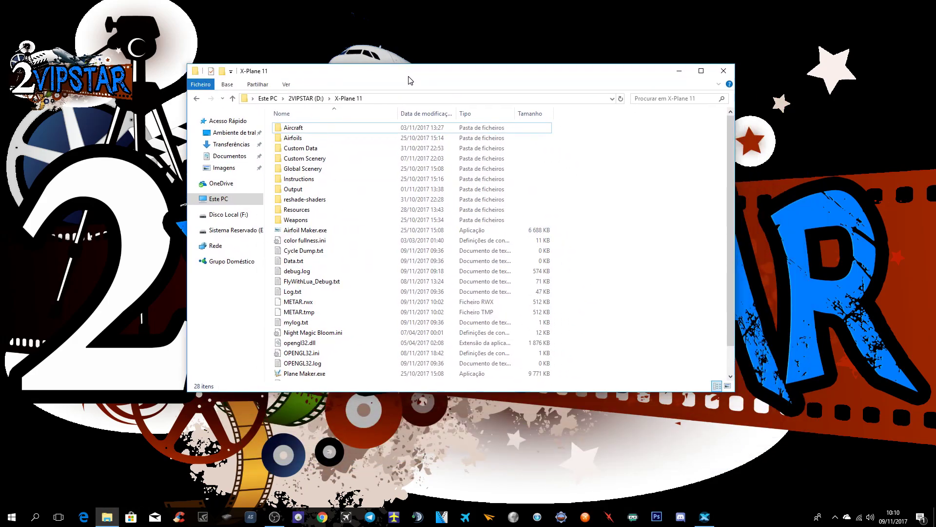
{"action": "double_click", "coordinate": [292, 210]}
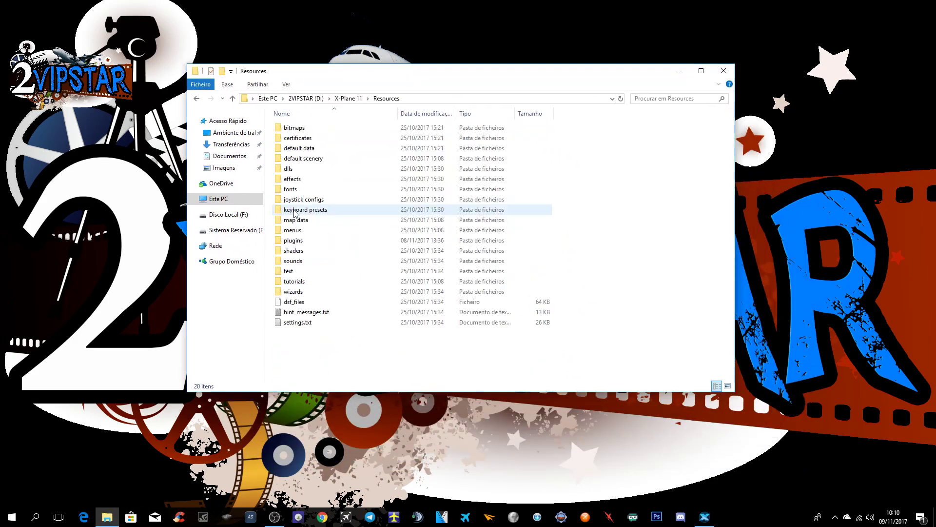
{"action": "double_click", "coordinate": [301, 241]}
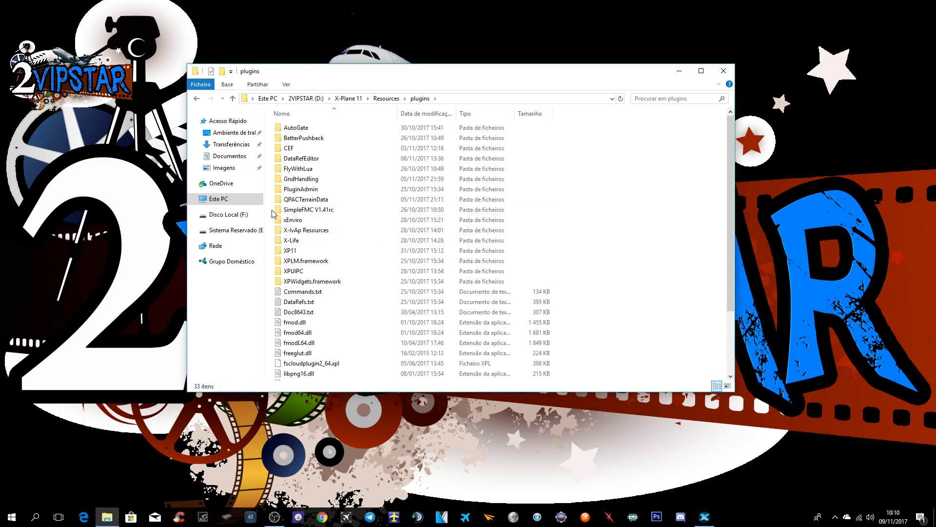
{"action": "left_click", "coordinate": [723, 71]}
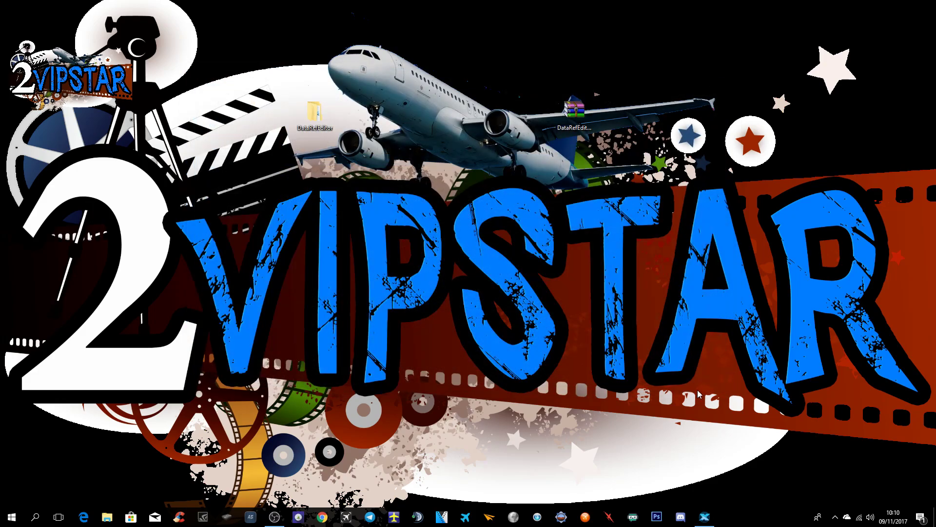
- Bring the running X-Plane 11 simulator forward and pan the cockpit view onto the main panel
{"action": "mouse_move", "coordinate": [711, 519]}
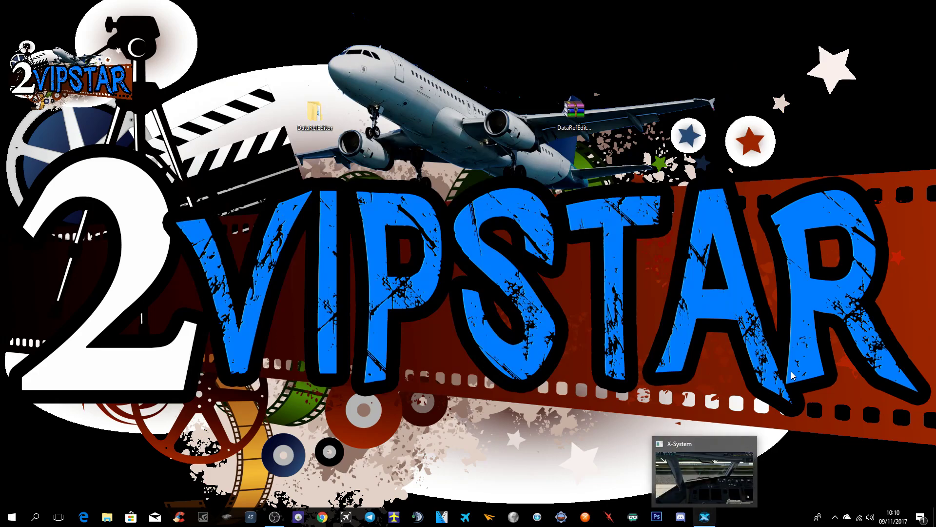
{"action": "left_click", "coordinate": [705, 470]}
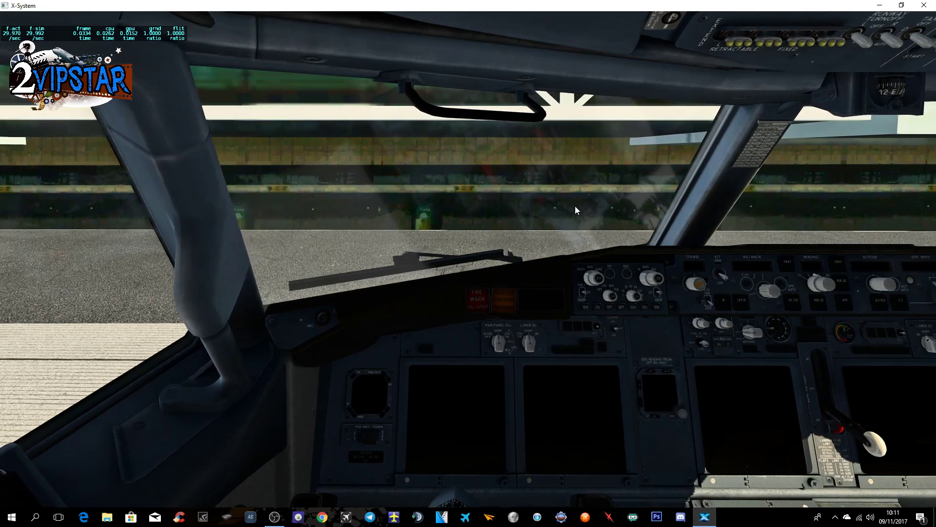
{"action": "key", "text": "Right"}
{"action": "key", "text": "Down"}
{"action": "key", "text": "Left"}
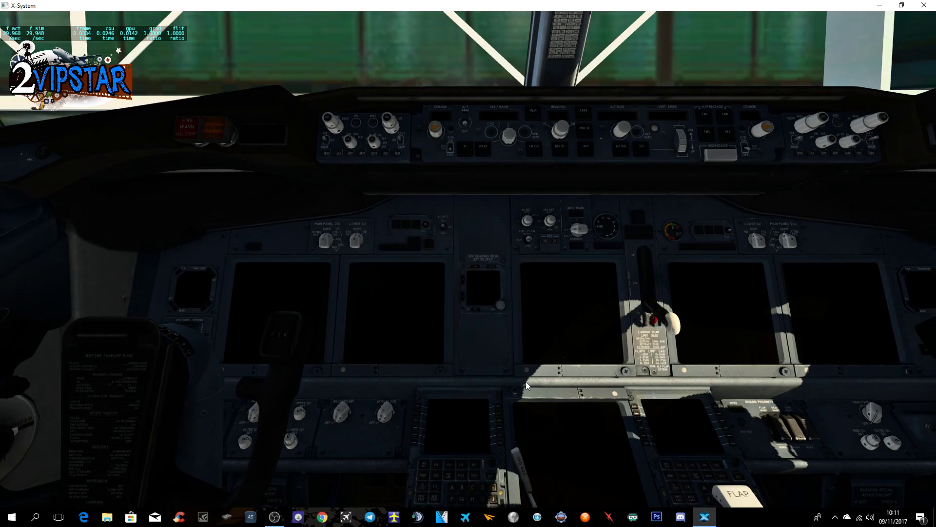
- Open the DataRefEditor Art Controls list from the Plugins menu
{"action": "left_click", "coordinate": [185, 18]}
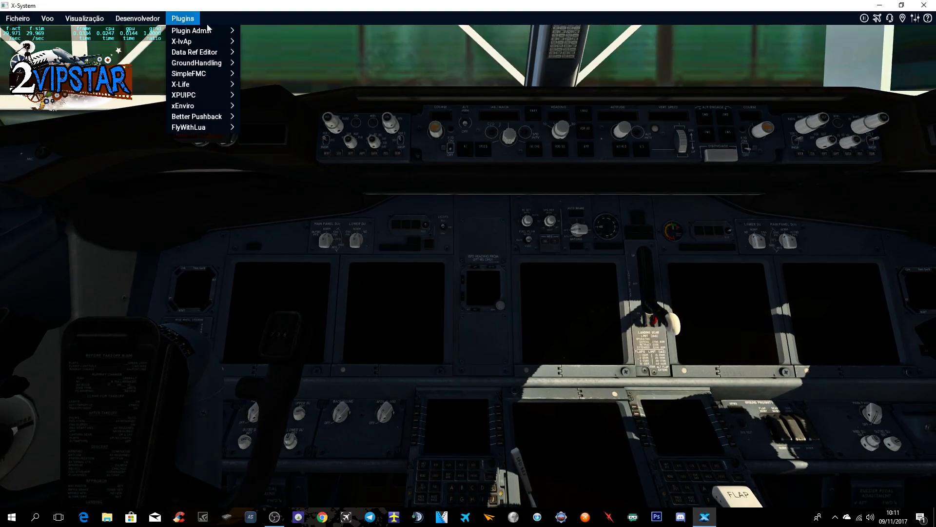
{"action": "mouse_move", "coordinate": [191, 53]}
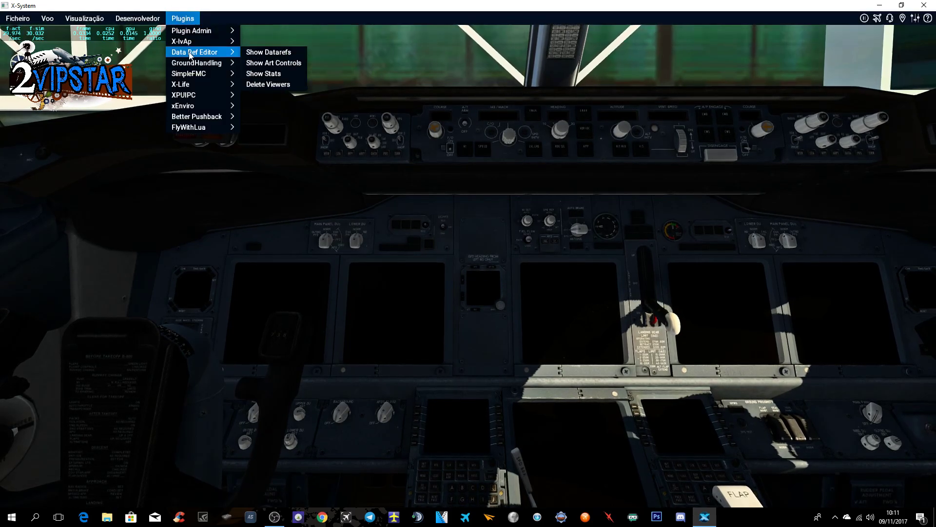
{"action": "left_click", "coordinate": [264, 63]}
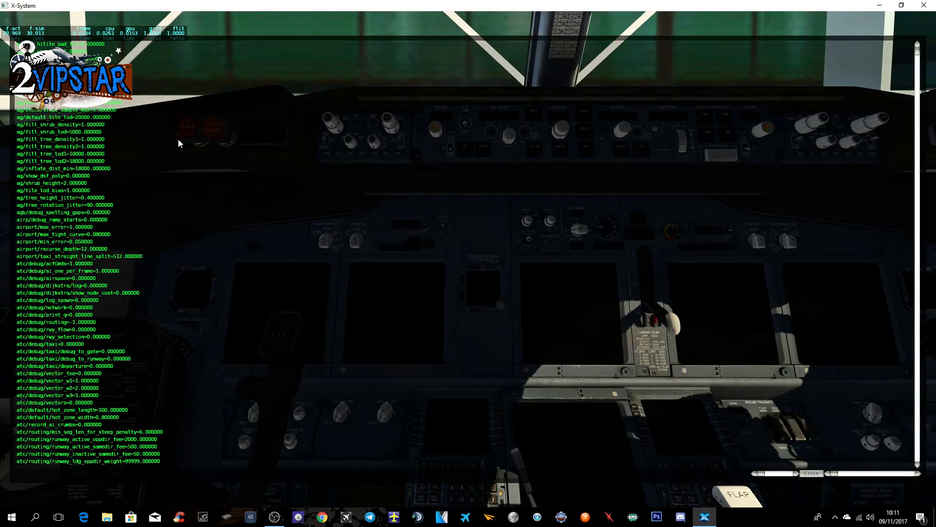
- Scroll the Art Controls list until fbo/shadow_cam_size (2048) is visible
{"action": "scroll", "coordinate": [210, 229], "scroll_direction": "down", "scroll_amount": 4}
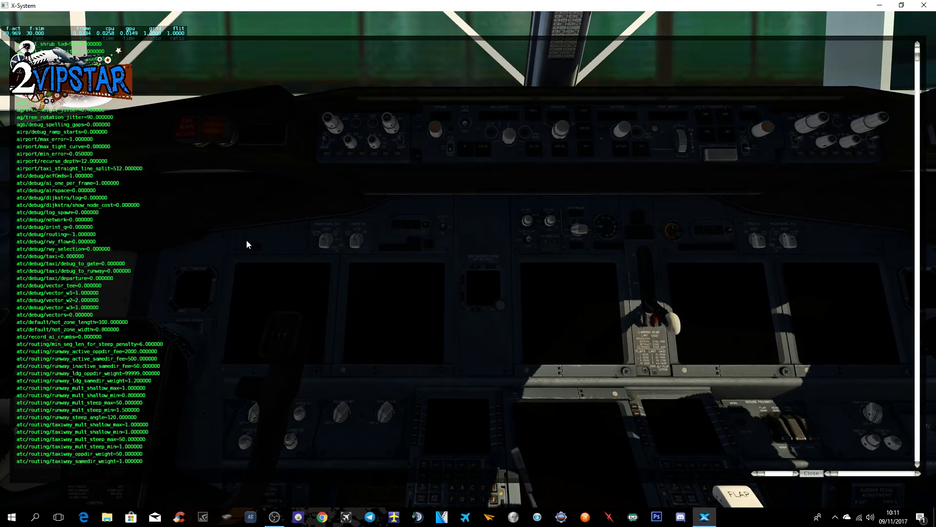
{"action": "scroll", "coordinate": [82, 241], "scroll_direction": "down", "scroll_amount": 2}
{"action": "scroll", "coordinate": [82, 241], "scroll_direction": "down", "scroll_amount": 2}
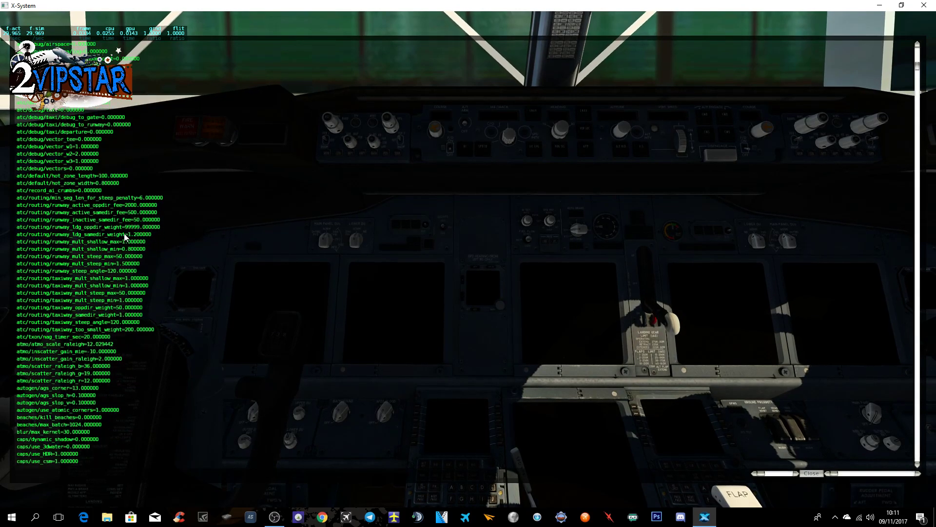
{"action": "left_click_drag", "start_coordinate": [917, 66], "coordinate": [917, 84]}
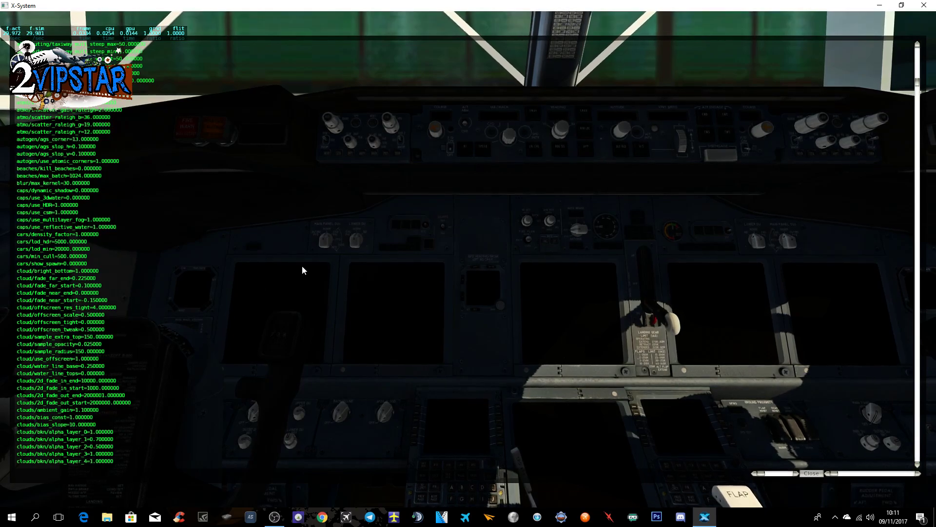
{"action": "left_click_drag", "start_coordinate": [918, 82], "coordinate": [929, 257]}
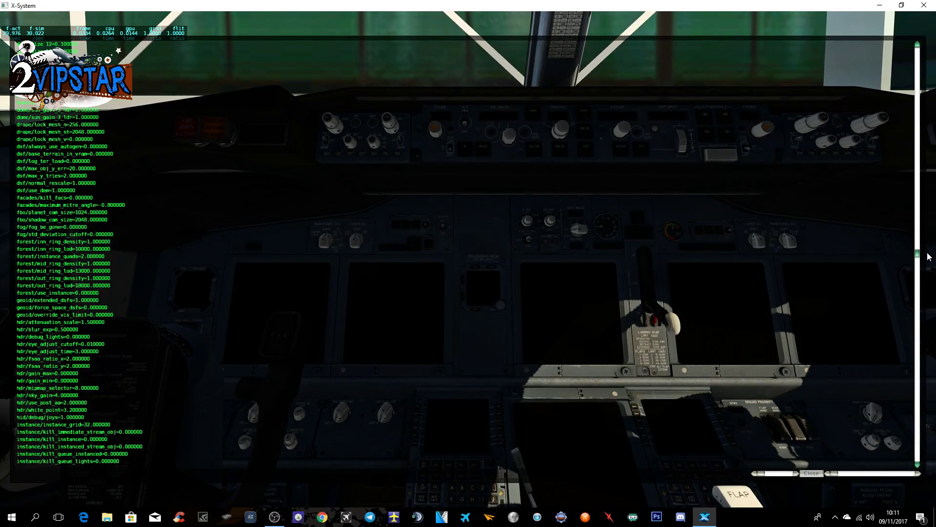
{"action": "scroll", "coordinate": [73, 283], "scroll_direction": "up", "scroll_amount": 2}
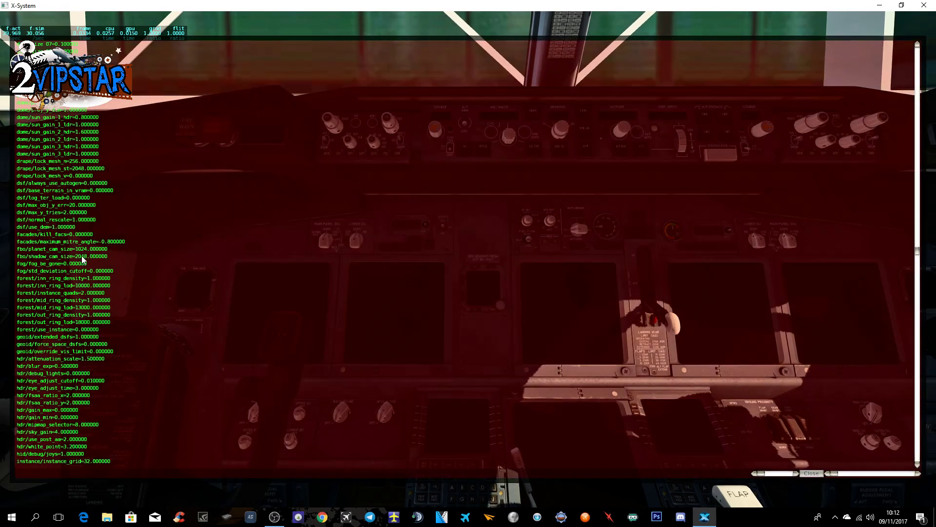
- Change the fbo/shadow_cam_size value from 2048 to 8192
{"action": "left_click", "coordinate": [81, 256]}
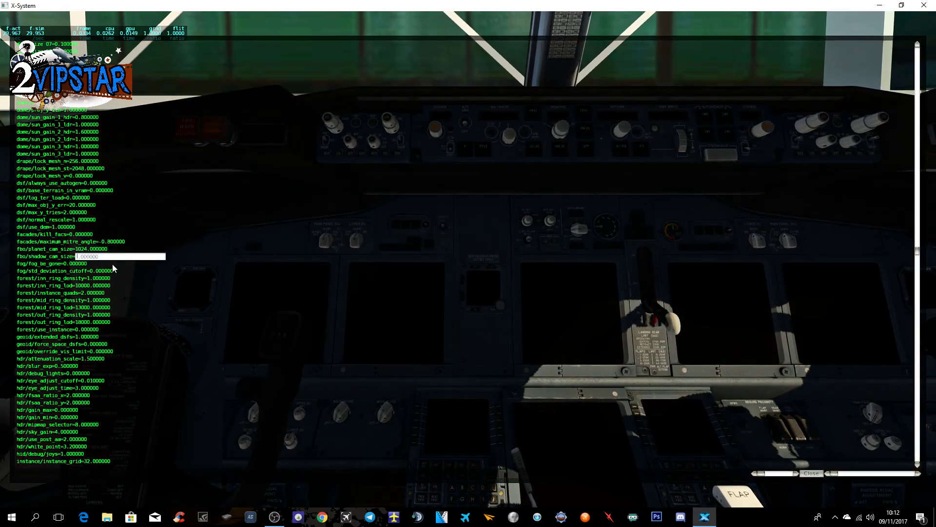
{"action": "key", "text": "BackSpace"}
{"action": "key", "text": "BackSpace"}
{"action": "type", "text": "8192"}
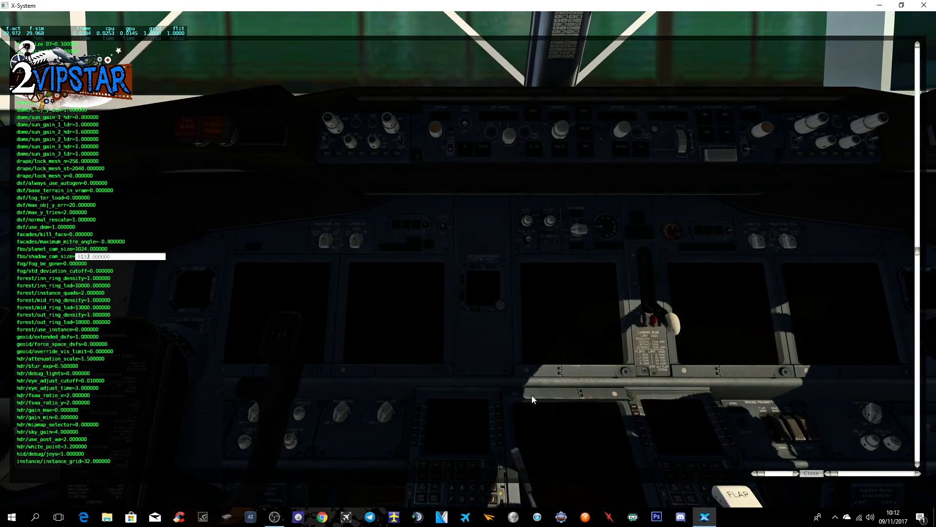
{"action": "key", "text": "Return"}
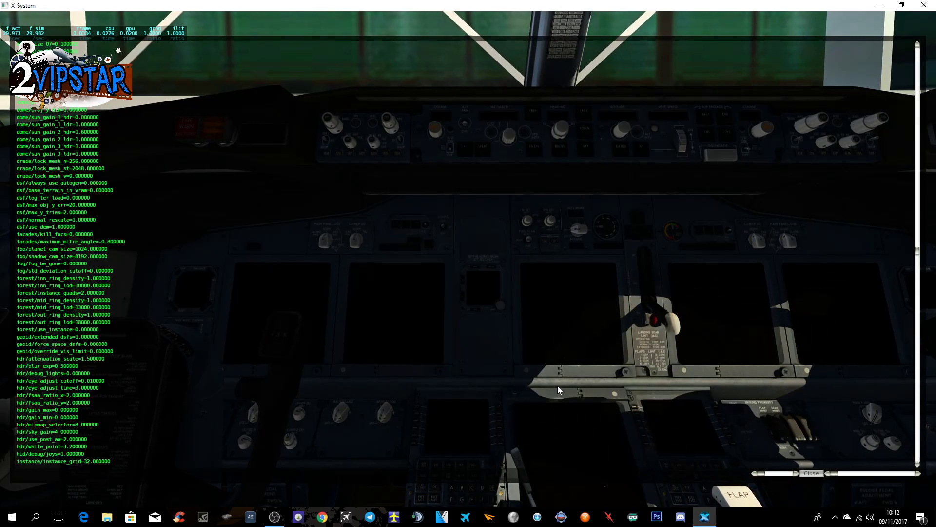
- Switch to an external engine view and lower fbo/shadow_cam_size to 2048 for comparison
{"action": "key", "text": "shift+5"}
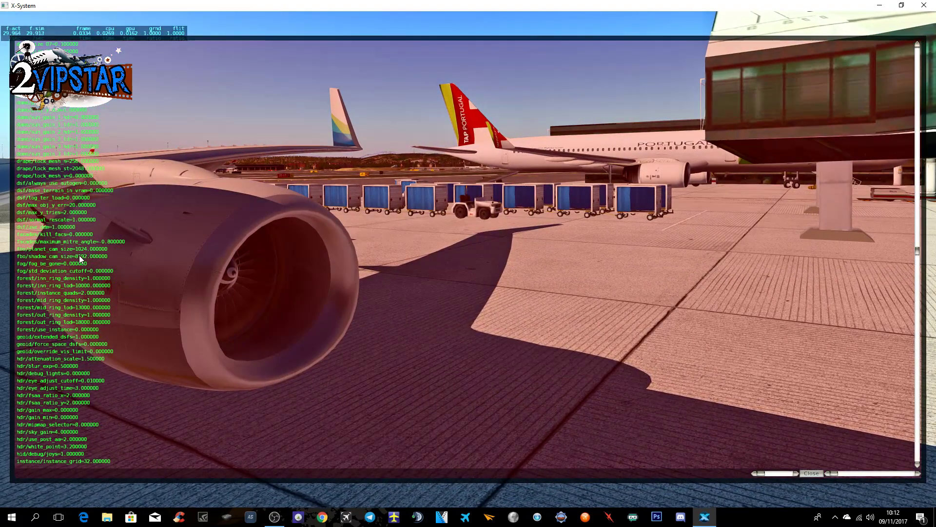
{"action": "left_click", "coordinate": [81, 257]}
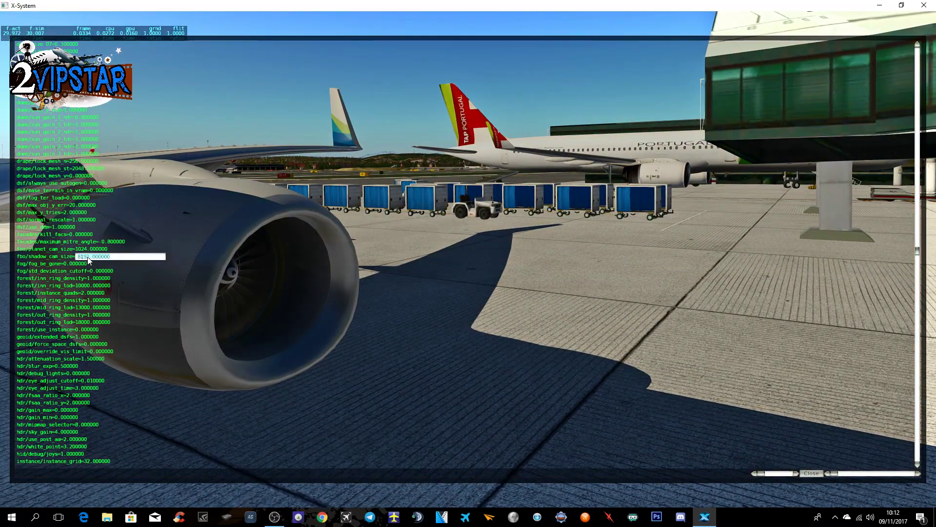
{"action": "key", "text": "BackSpace"}
{"action": "key", "text": "BackSpace"}
{"action": "key", "text": "BackSpace"}
{"action": "key", "text": "BackSpace"}
{"action": "type", "text": "1"}
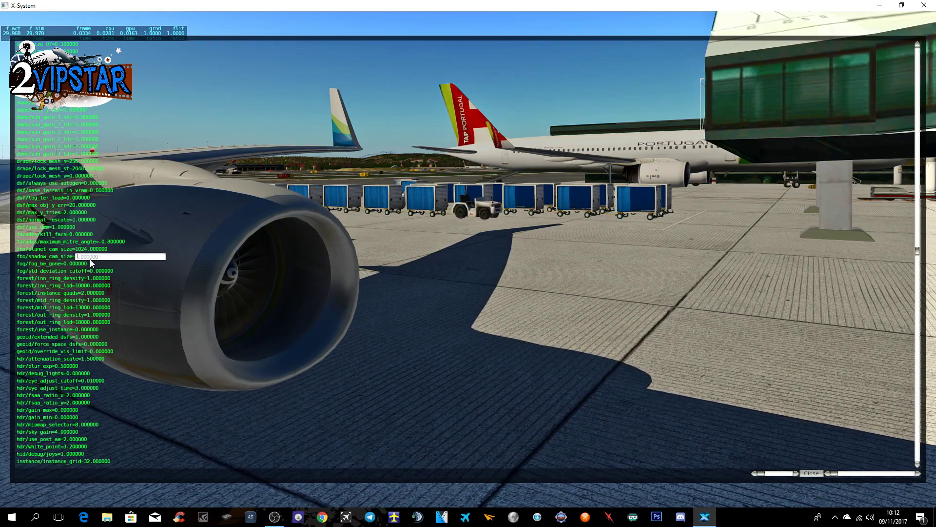
{"action": "type", "text": "04"}
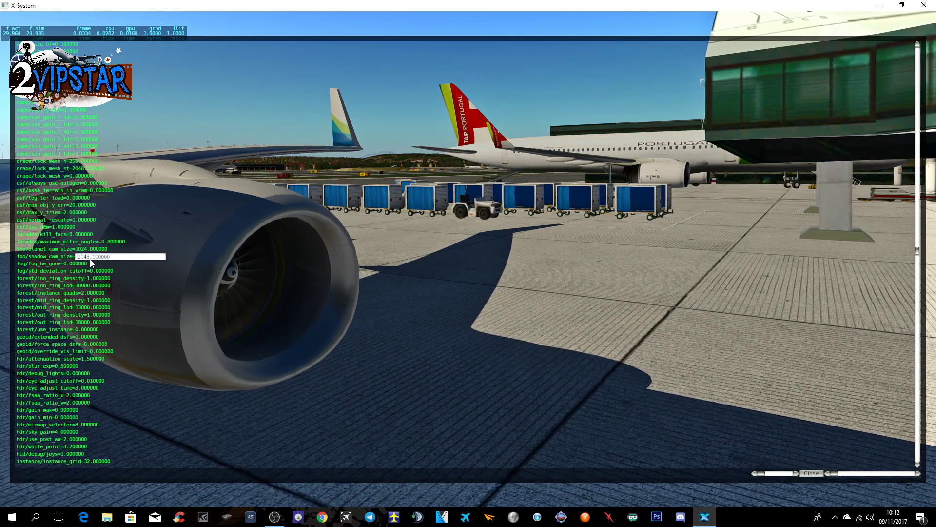
{"action": "type", "text": "8"}
{"action": "key", "text": "Return"}
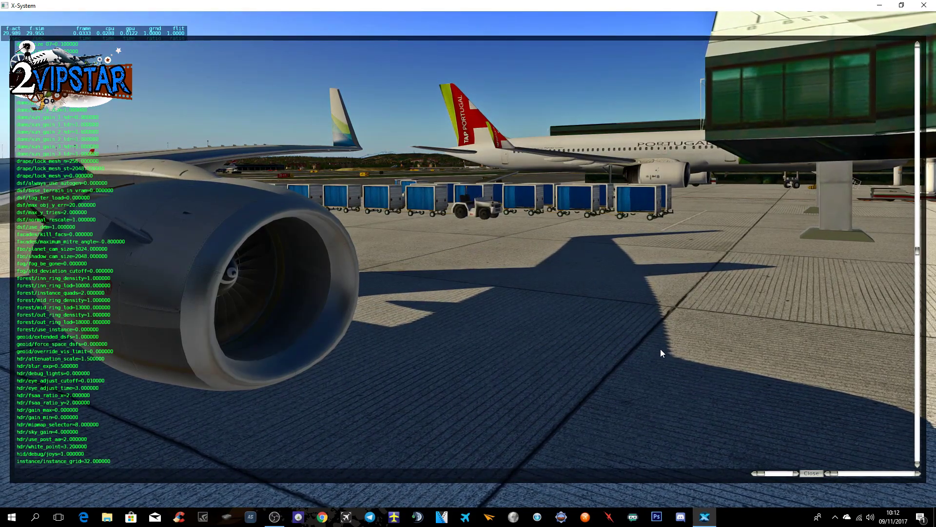
- Restore fbo/shadow_cam_size to 8192
{"action": "left_click", "coordinate": [80, 257]}
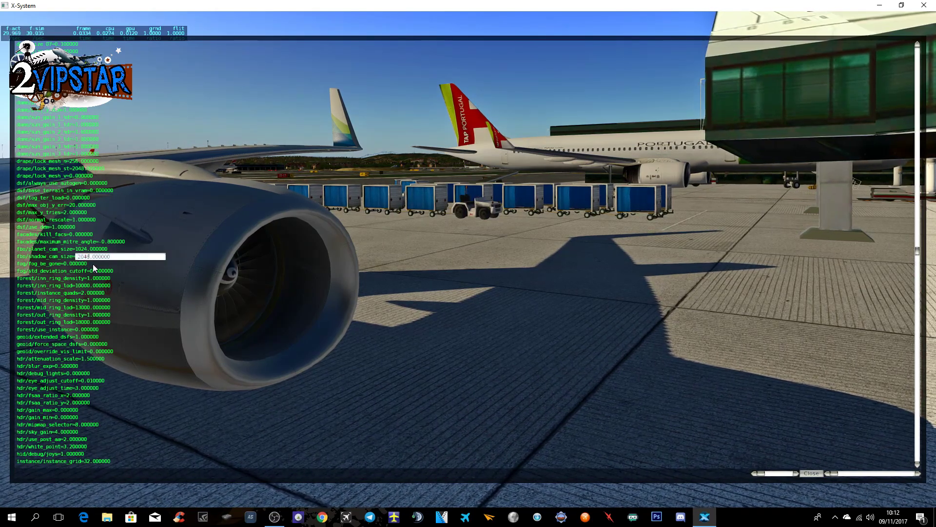
{"action": "key", "text": "BackSpace"}
{"action": "key", "text": "Return"}
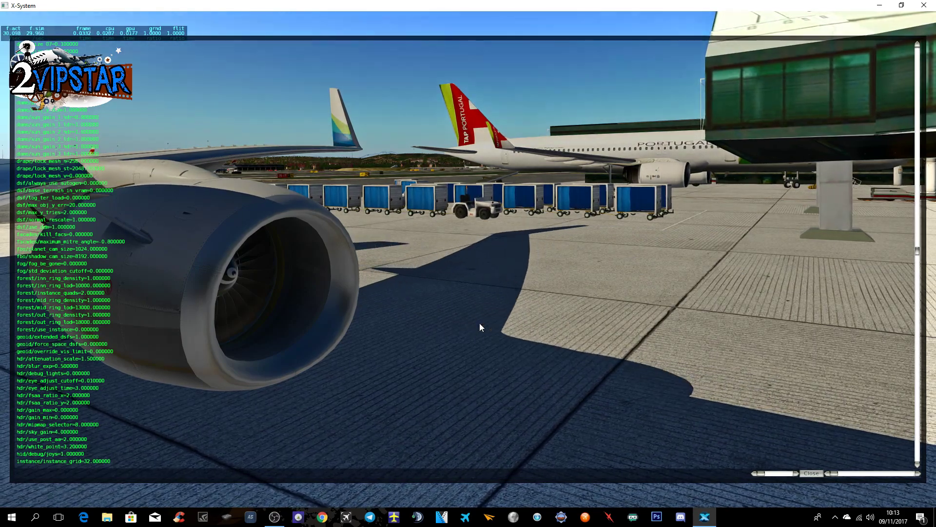
- Close the DataRefEditor art controls window and switch back to the 3-D cockpit view
{"action": "left_click", "coordinate": [811, 473]}
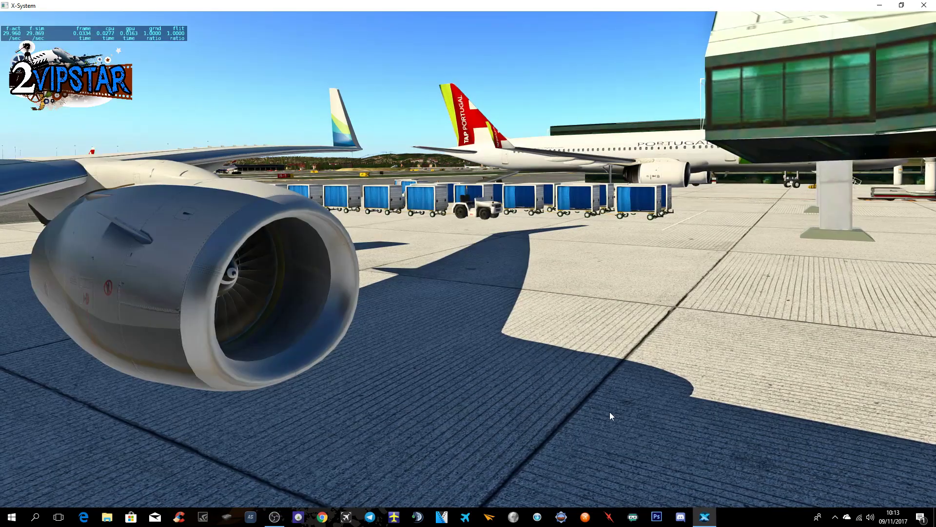
{"action": "key", "text": "shift+9"}
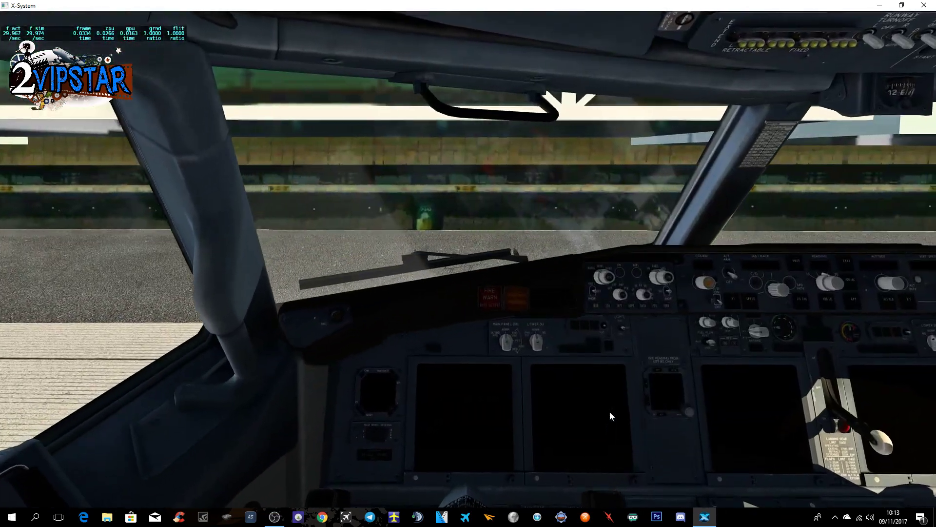